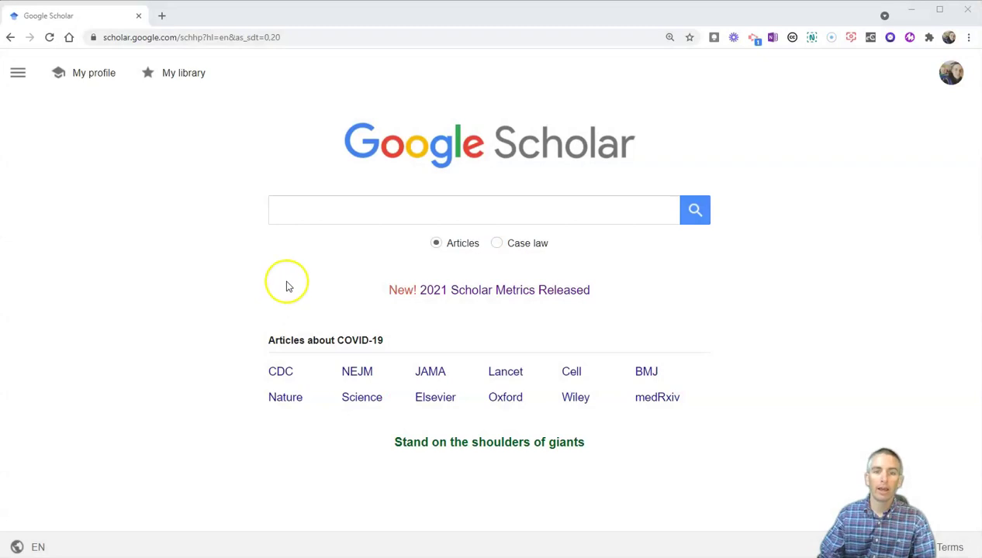
# Run the recent search 'digital portfolios in education' to get about 95,000 results
pyautogui.click(333, 214)
pyautogui.click(341, 233)
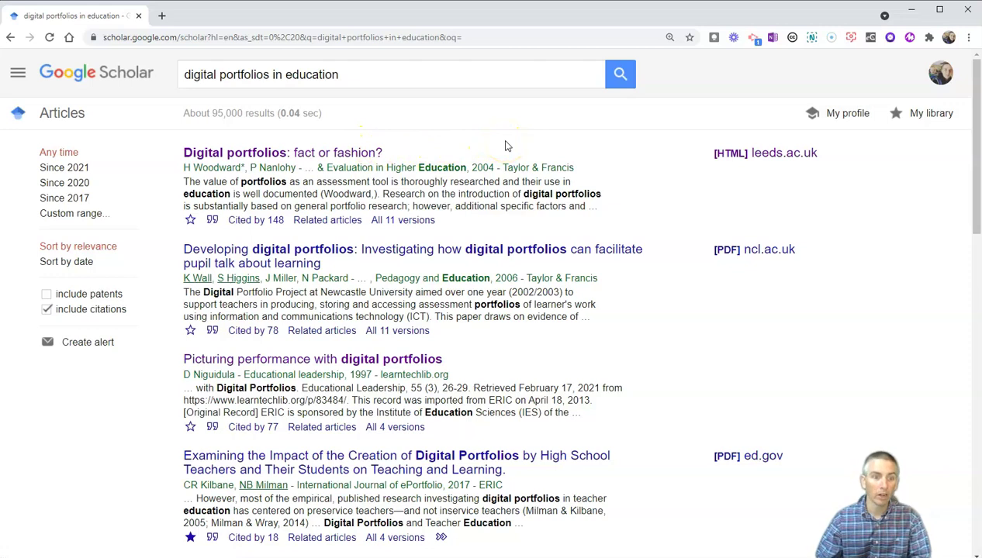
pyautogui.rightClick(308, 153)
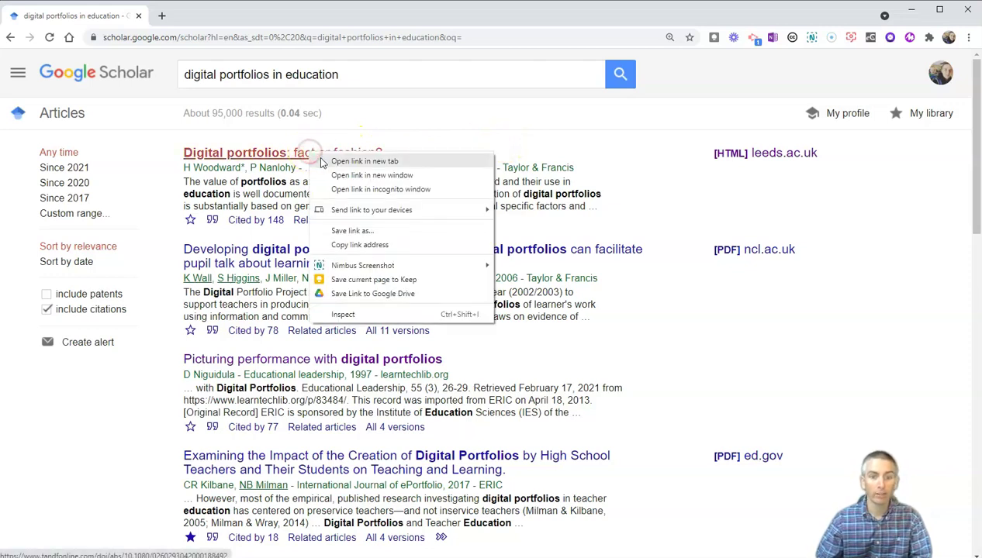
pyautogui.click(321, 161)
pyautogui.click(221, 17)
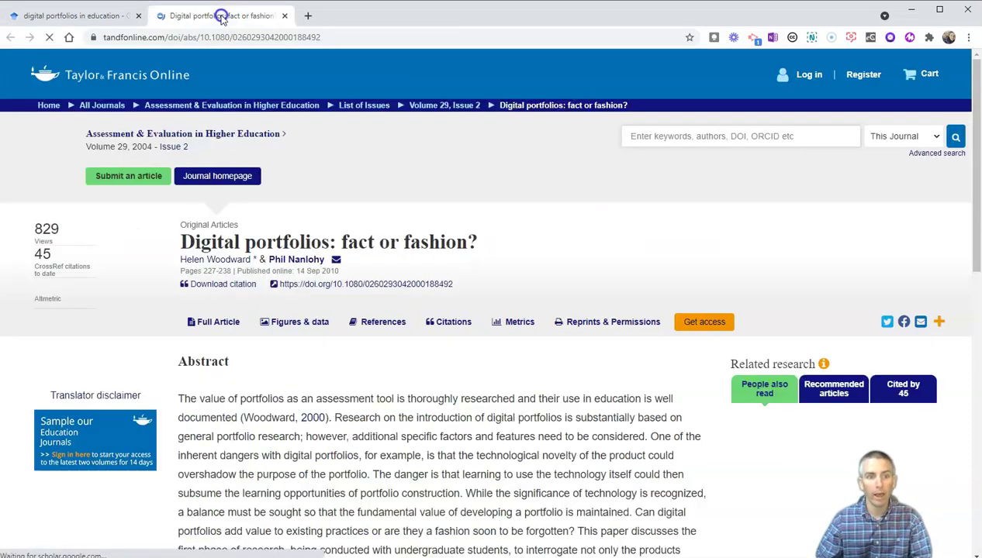
pyautogui.scroll(-1, 384, 224)
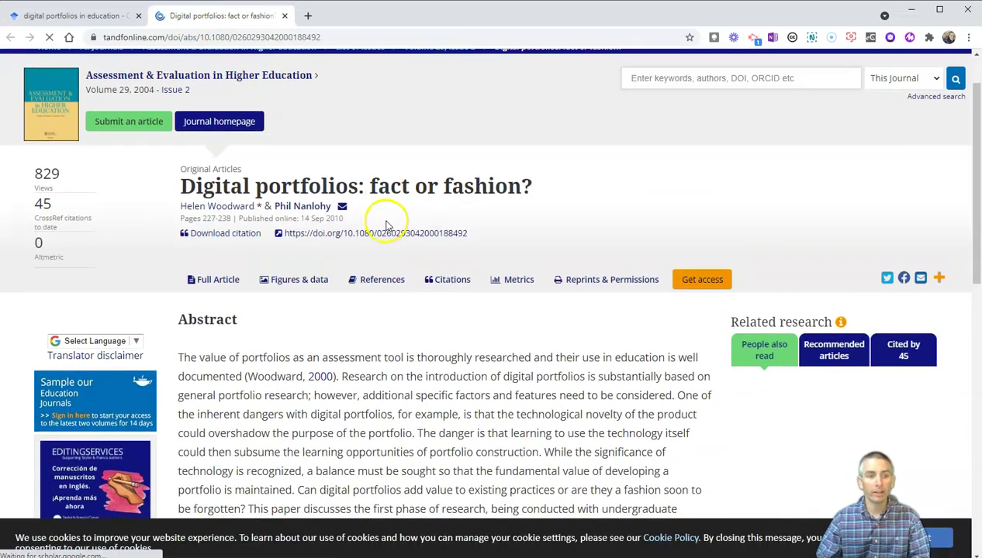
pyautogui.scroll(-3, 323, 221)
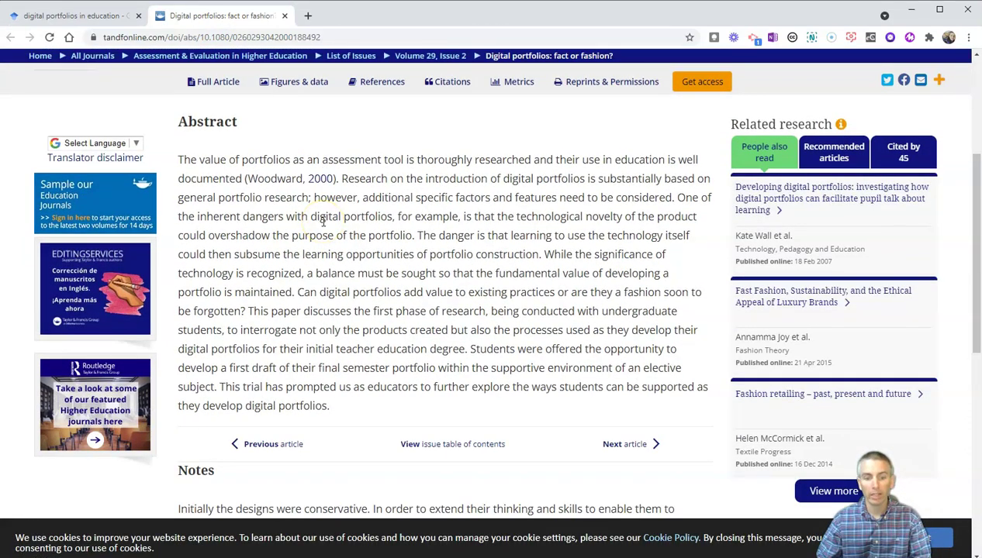
pyautogui.scroll(-3, 324, 233)
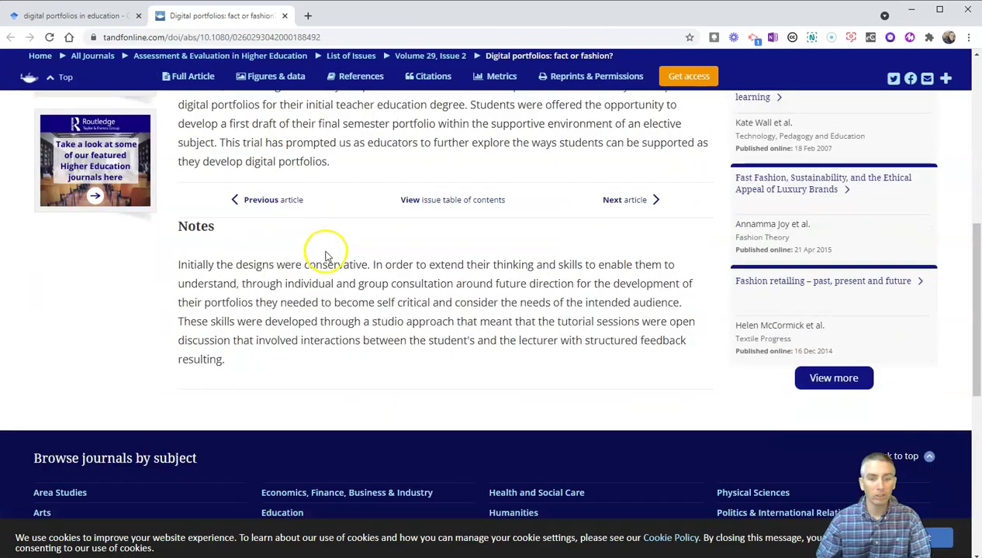
pyautogui.scroll(8, 326, 256)
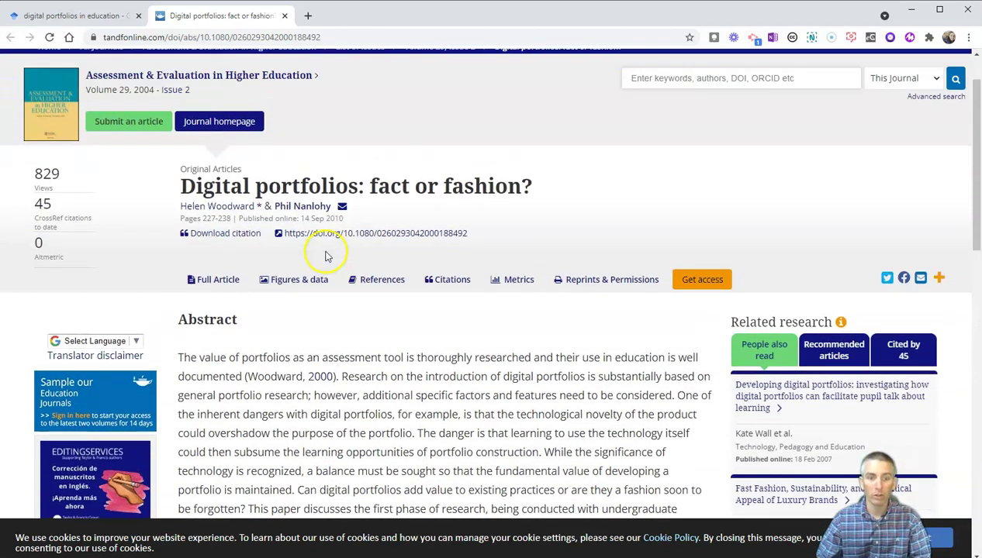
pyautogui.click(708, 283)
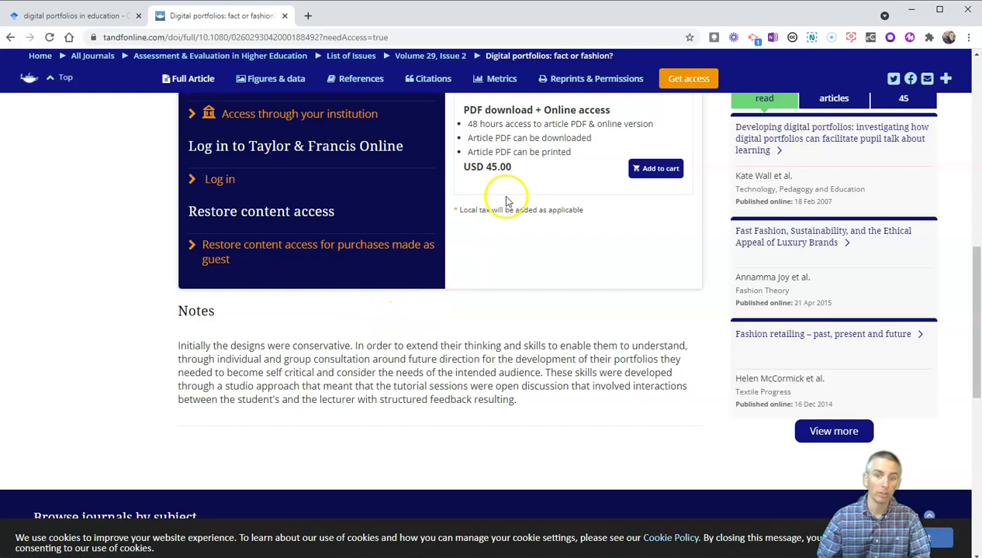
pyautogui.click(284, 16)
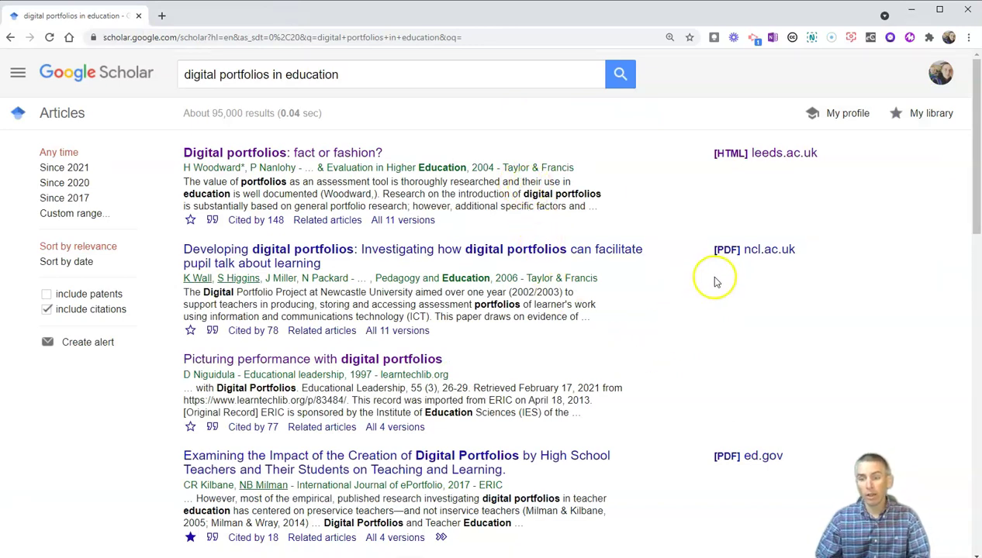
pyautogui.scroll(-1, 712, 279)
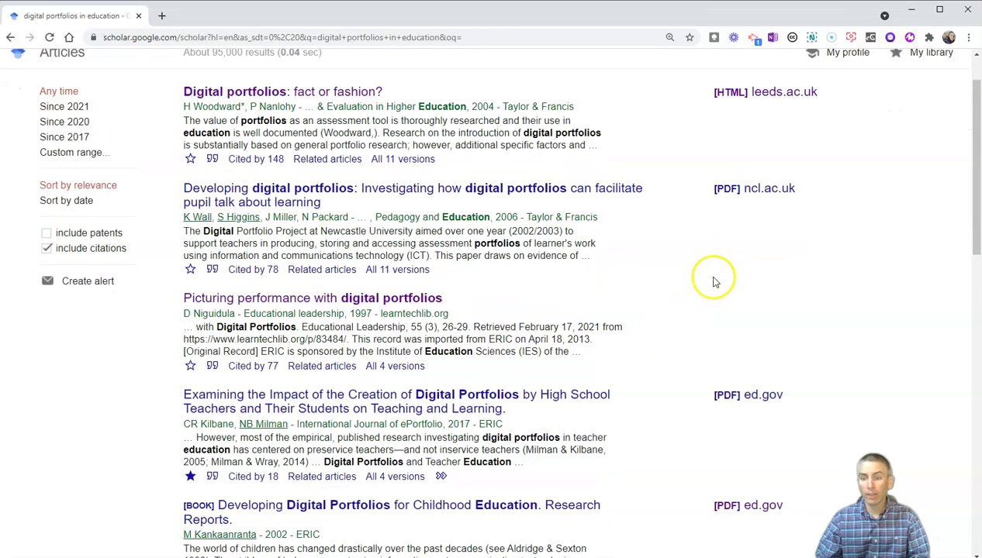
pyautogui.click(729, 195)
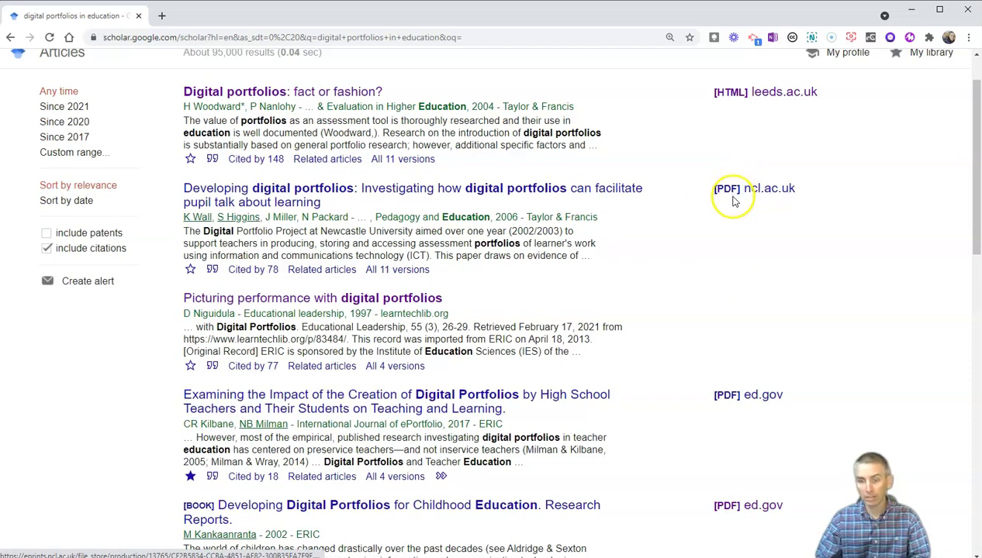
pyautogui.scroll(-3, 732, 200)
pyautogui.scroll(-1, 667, 240)
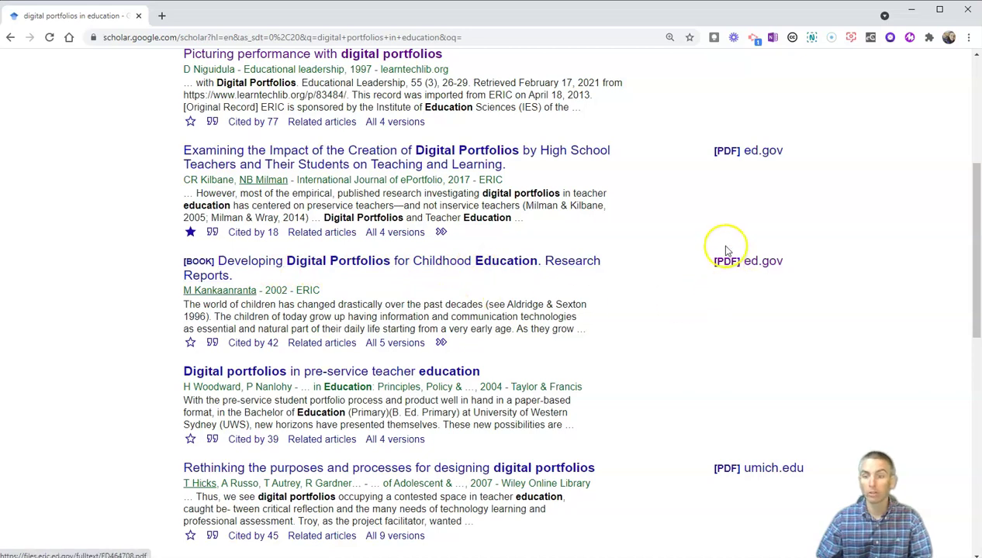
# Open the childhood education result's ed.gov PDF (ED464708.pdf) in a new tab and browse it
pyautogui.rightClick(742, 264)
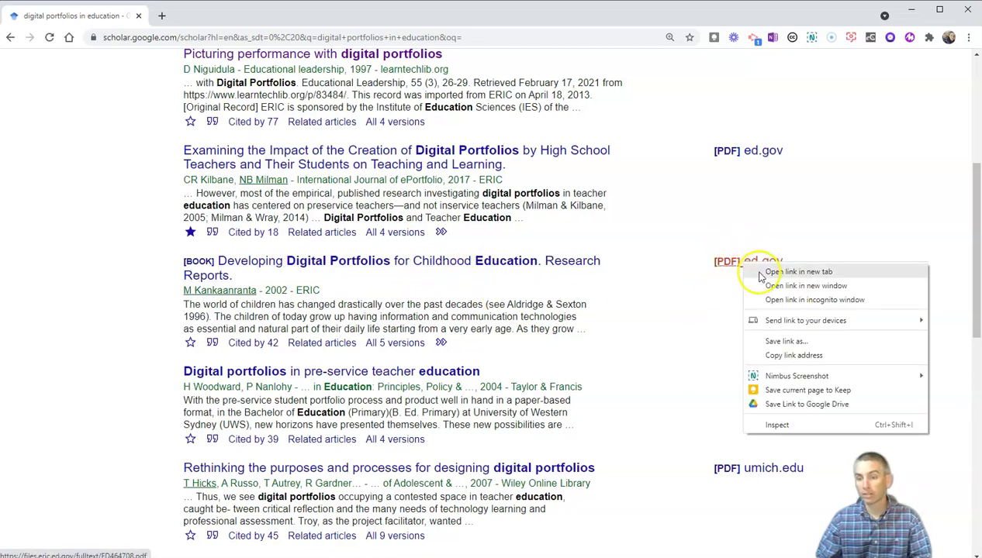
pyautogui.click(798, 272)
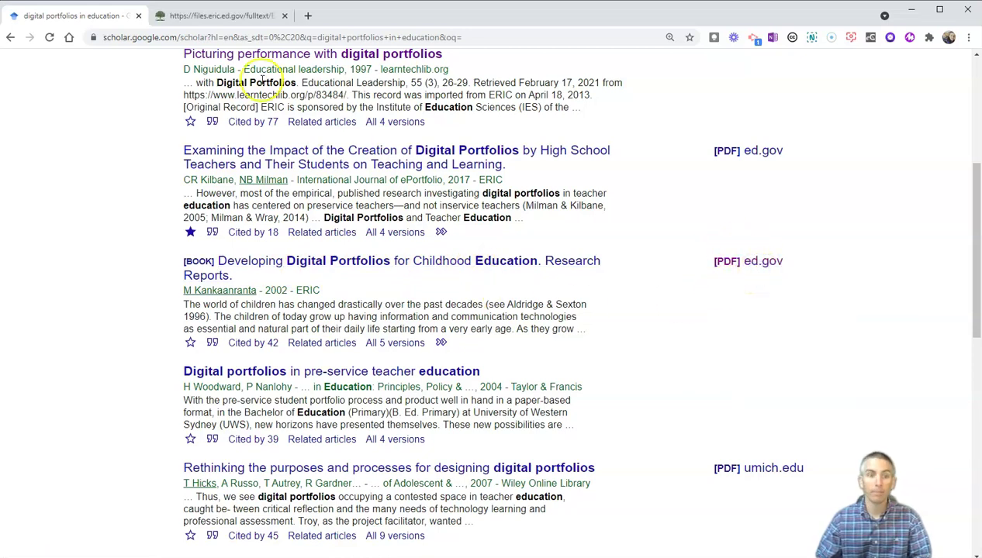
pyautogui.click(214, 19)
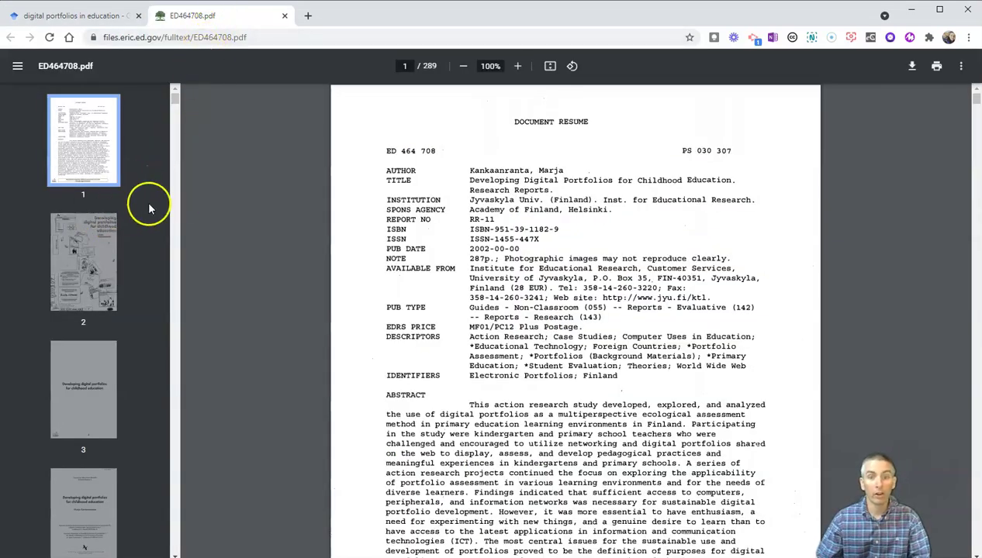
pyautogui.scroll(-4, 118, 252)
pyautogui.scroll(-3, 118, 260)
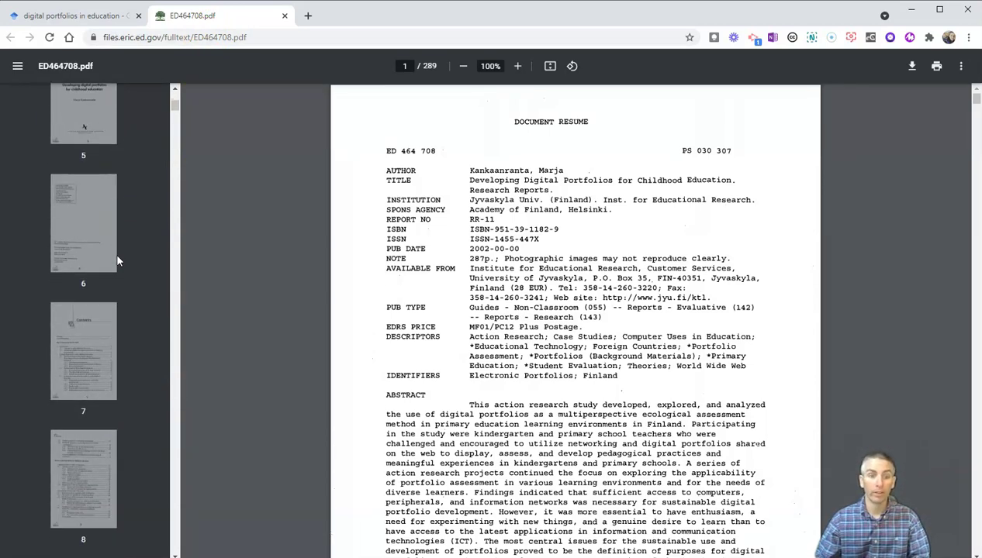
pyautogui.scroll(-1, 116, 256)
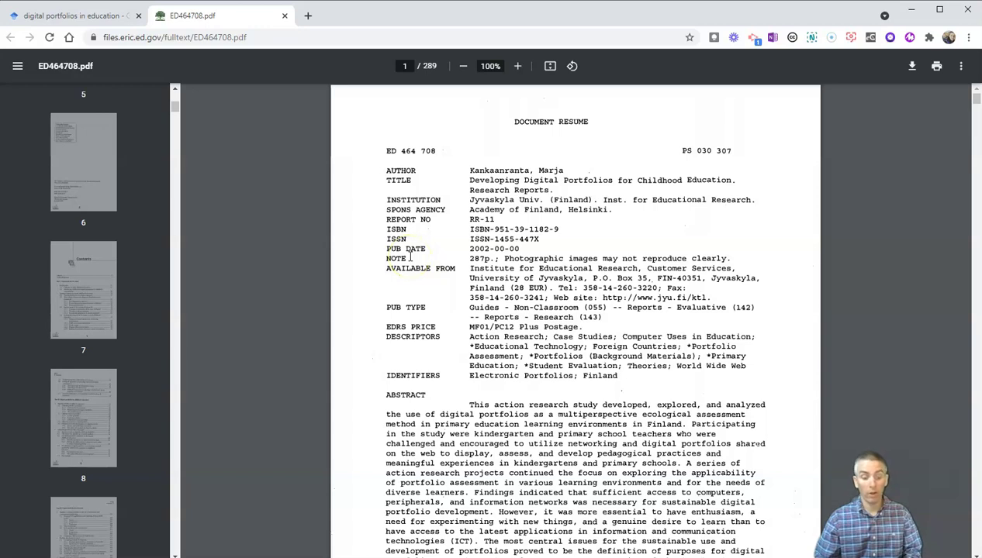
# Find 'digital' in the report (574 matches), then return to the Scholar results tab
pyautogui.hotkey('ctrl', 'f')
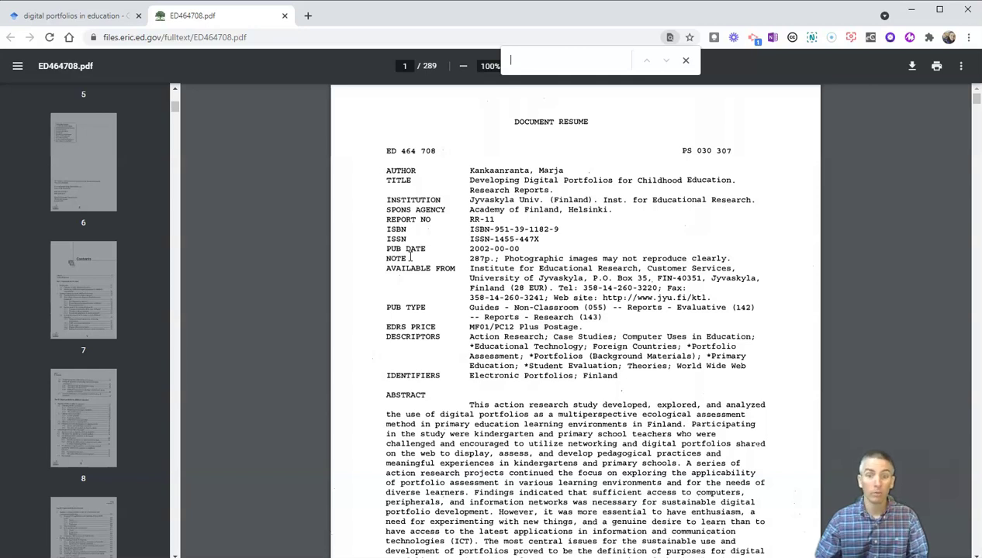
pyautogui.write('digital')
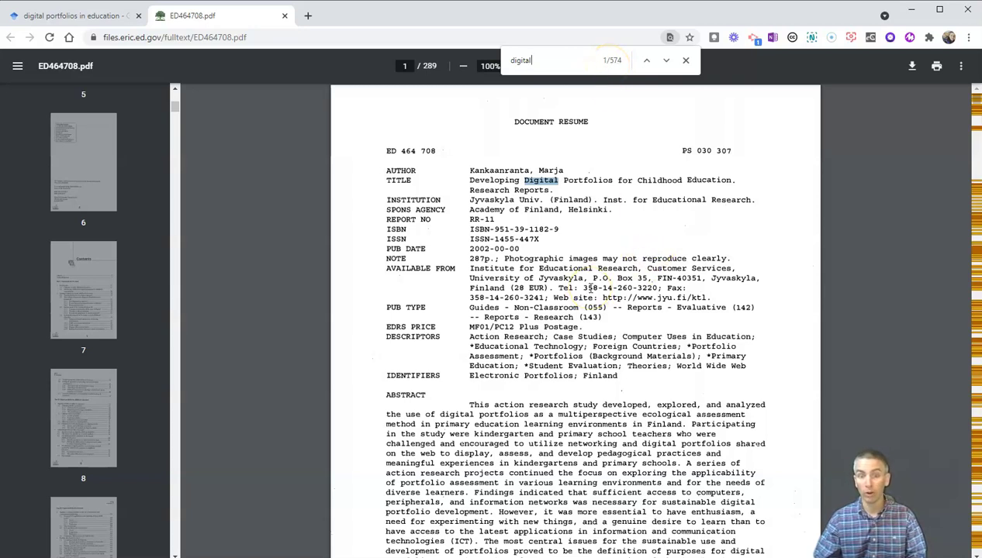
pyautogui.click(97, 16)
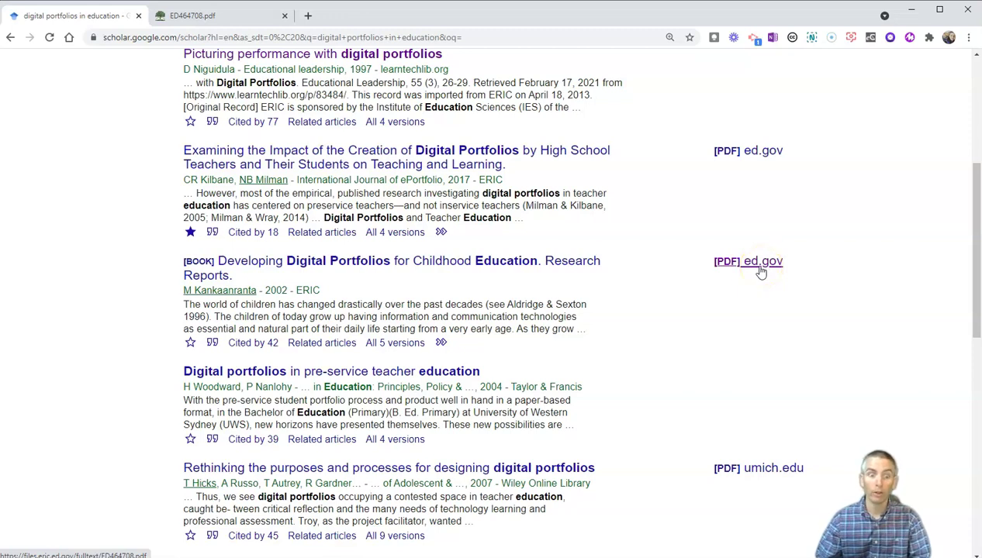
pyautogui.click(213, 344)
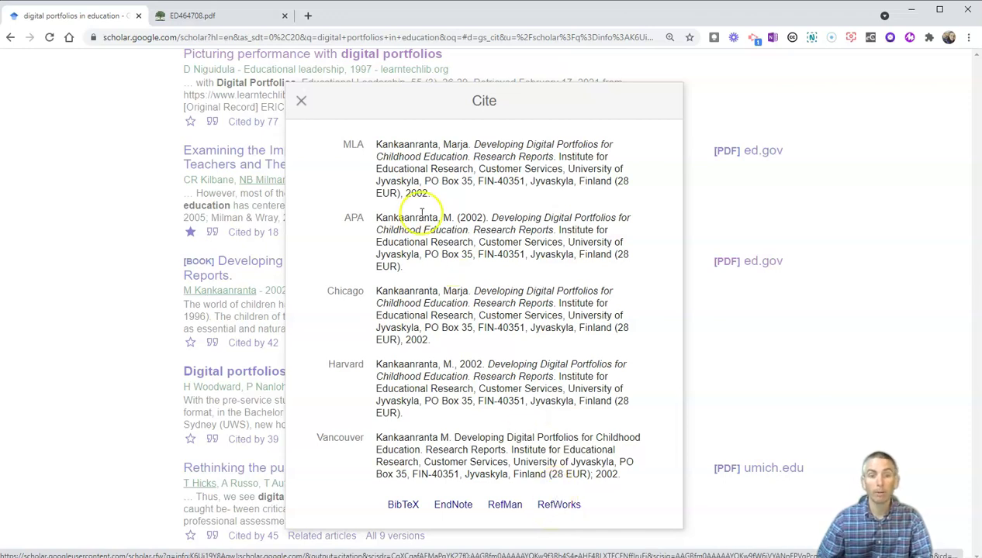
pyautogui.click(301, 101)
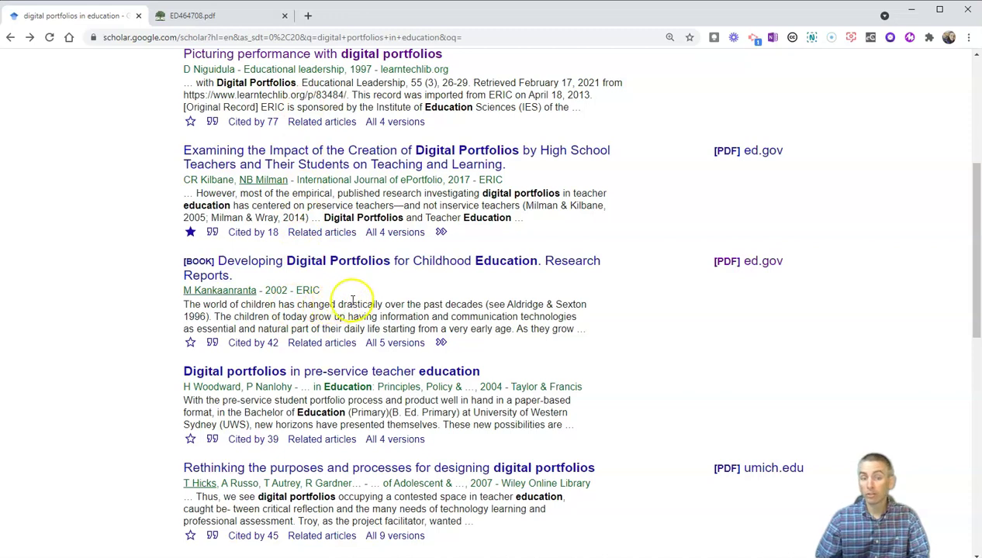
# Save the 2002 childhood education book to My library and view the library in a new tab
pyautogui.click(190, 343)
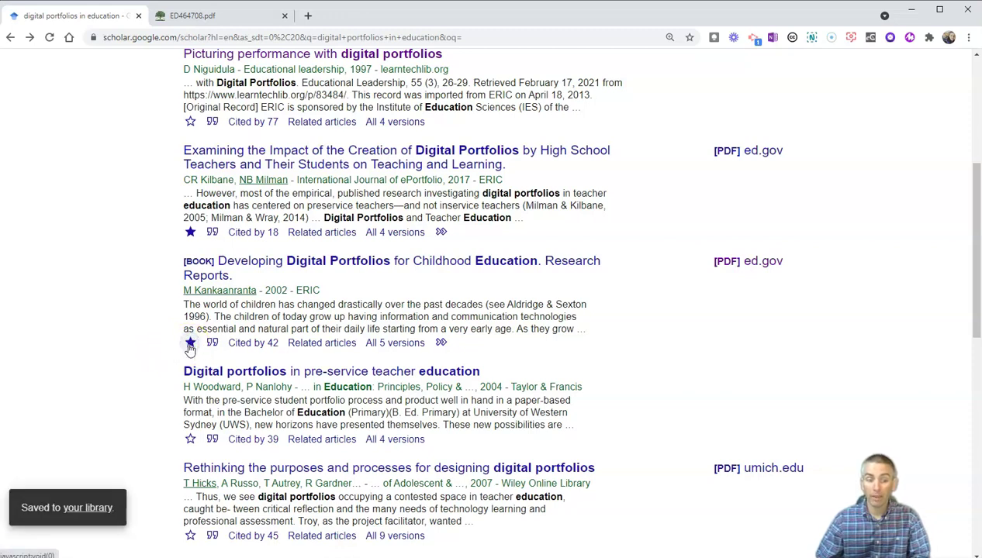
pyautogui.rightClick(88, 512)
pyautogui.click(158, 346)
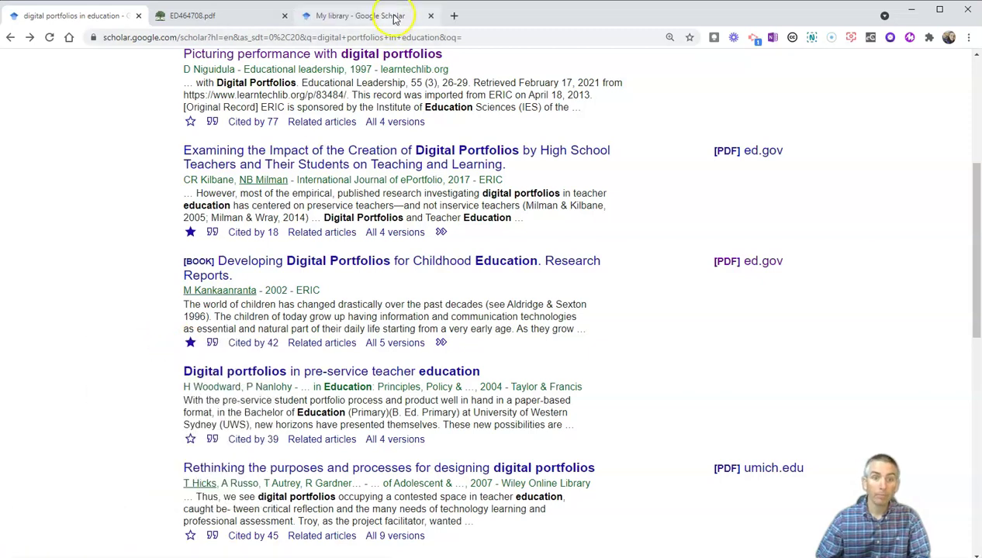
pyautogui.click(393, 17)
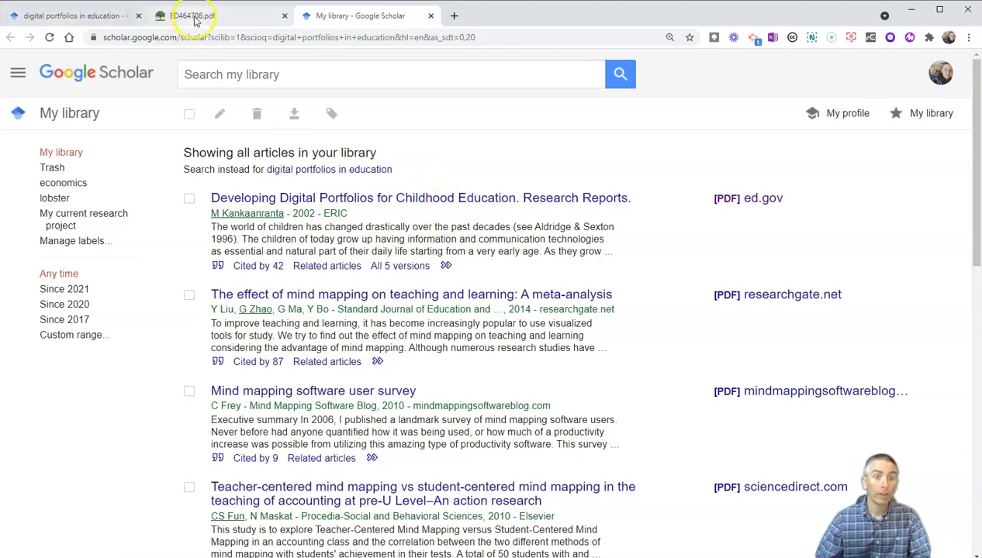
# Glance at the PDF report and My library tabs, then return to the digital portfolios results
pyautogui.click(221, 17)
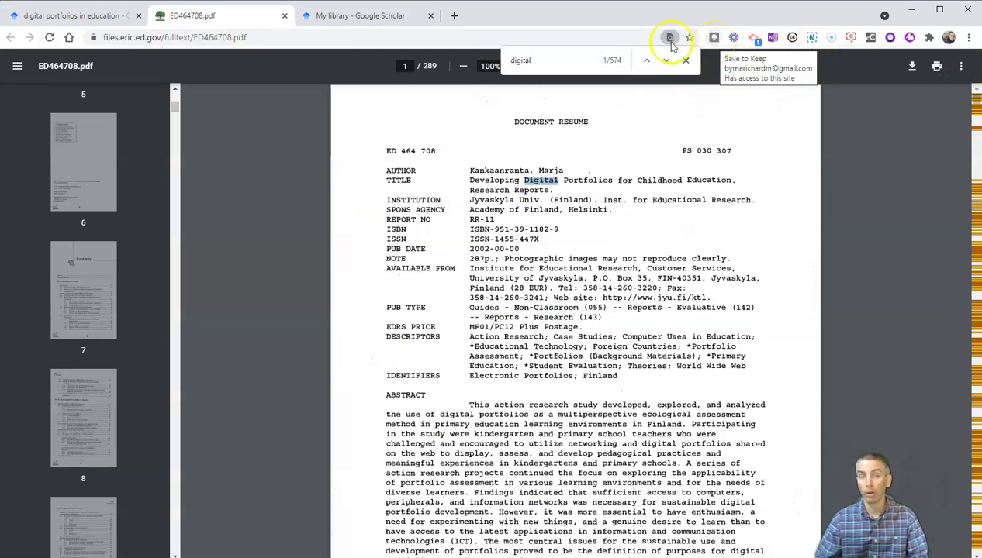
pyautogui.click(87, 17)
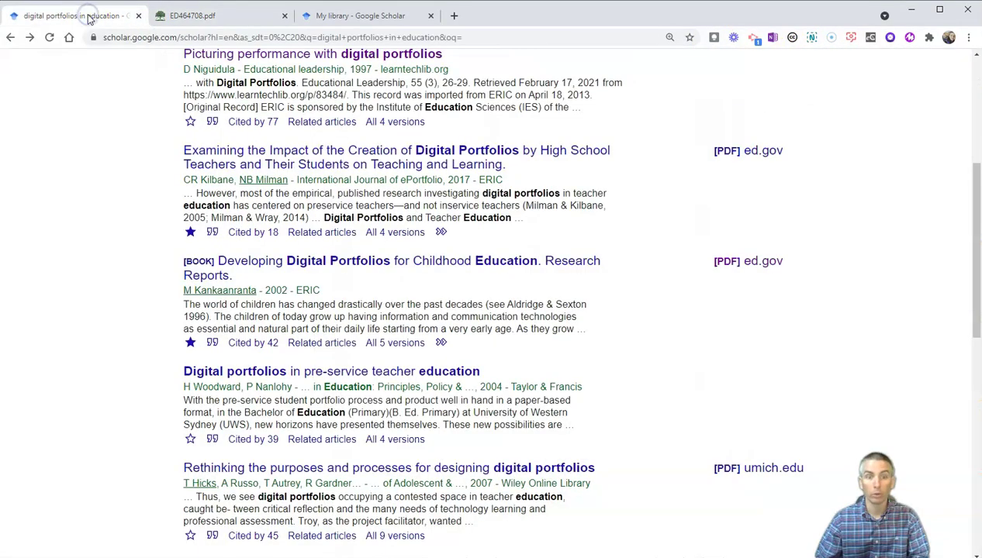
pyautogui.click(348, 19)
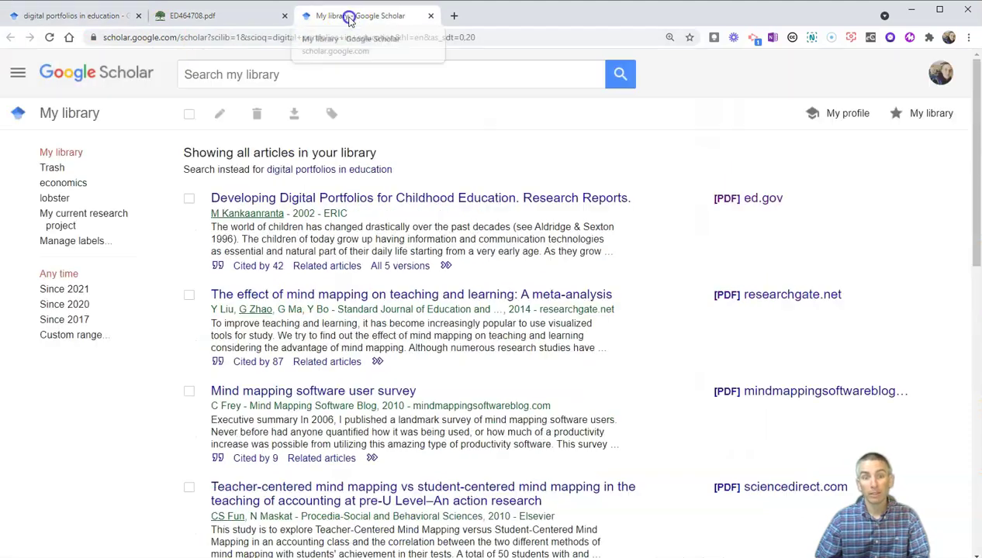
pyautogui.click(43, 18)
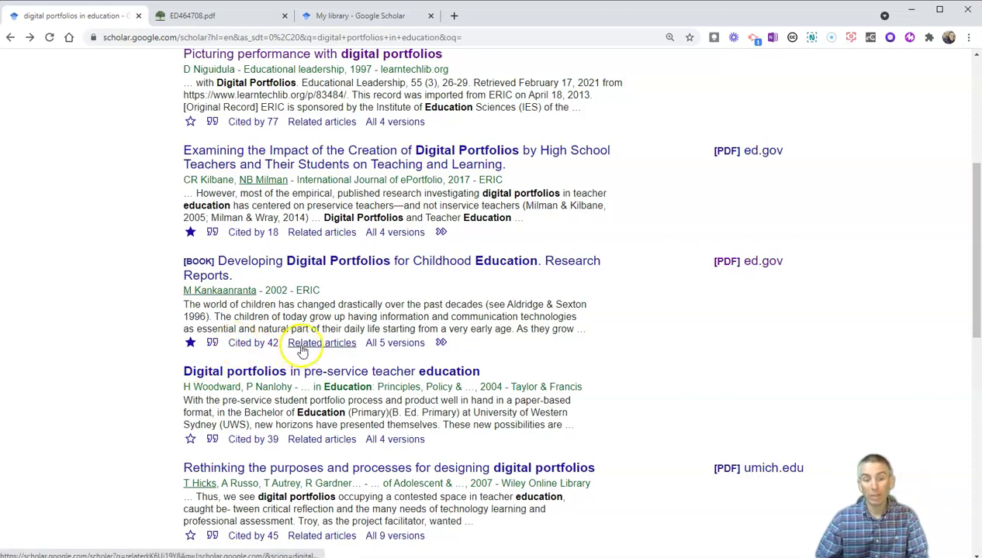
# Open the book's 'Cited by 42' list in a new tab, view it, and return to the results
pyautogui.rightClick(254, 344)
pyautogui.click(271, 353)
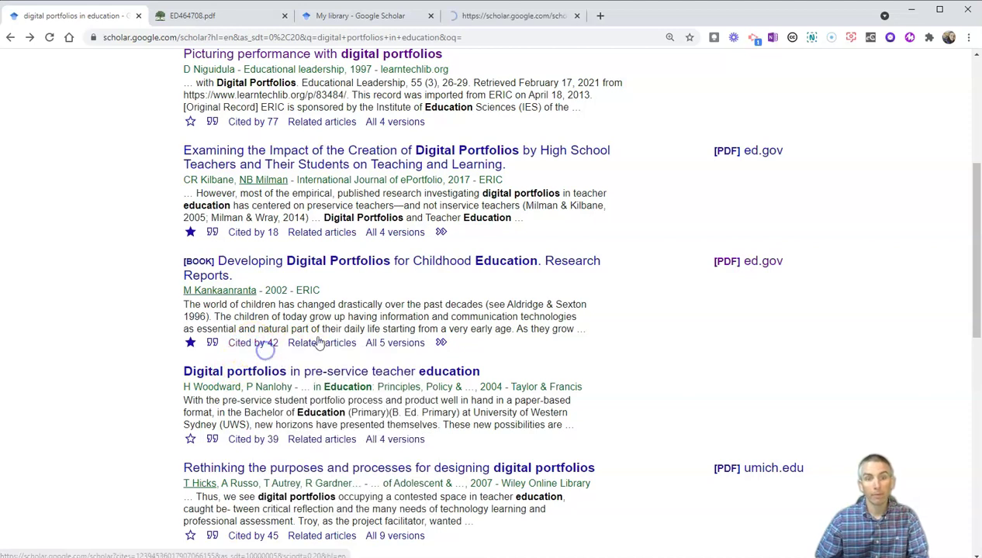
pyautogui.click(510, 24)
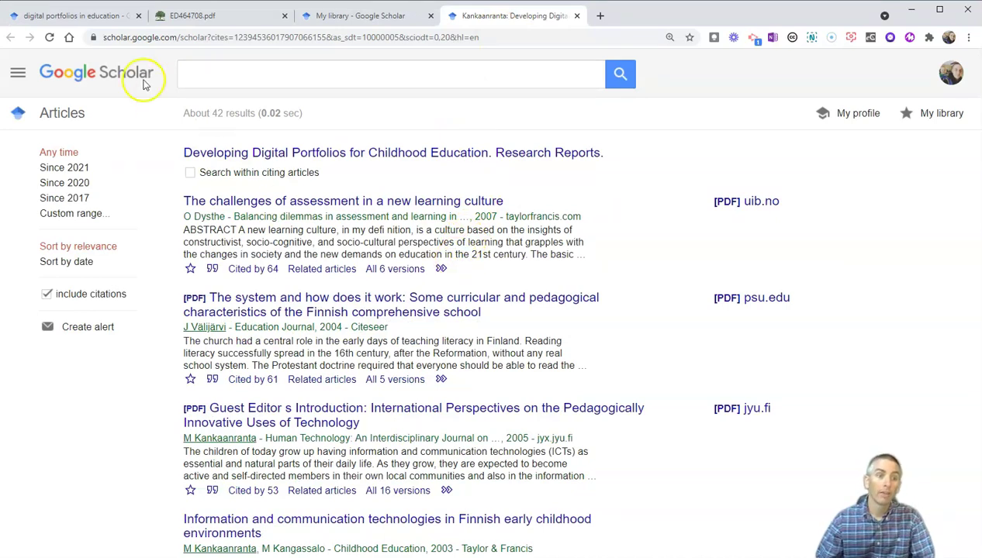
pyautogui.click(98, 15)
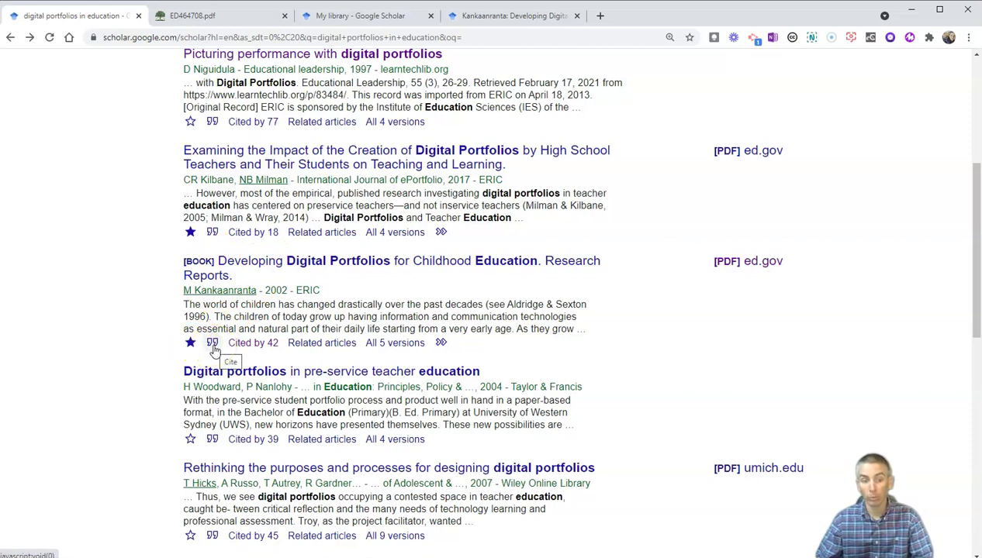
pyautogui.click(253, 343)
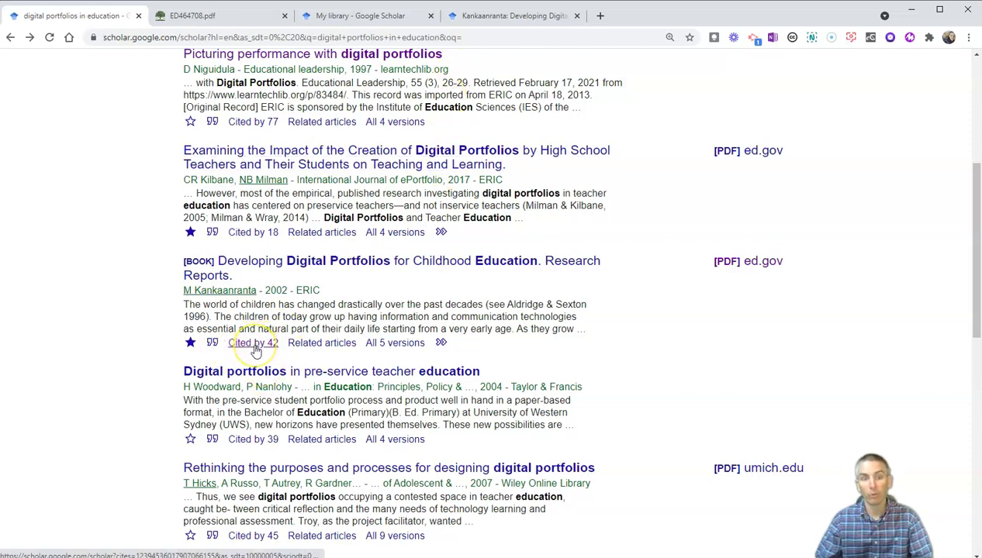
# From the citing list, open the uib.no PDF of 'The challenges of assessment in a new learning culture', then return
pyautogui.click(499, 15)
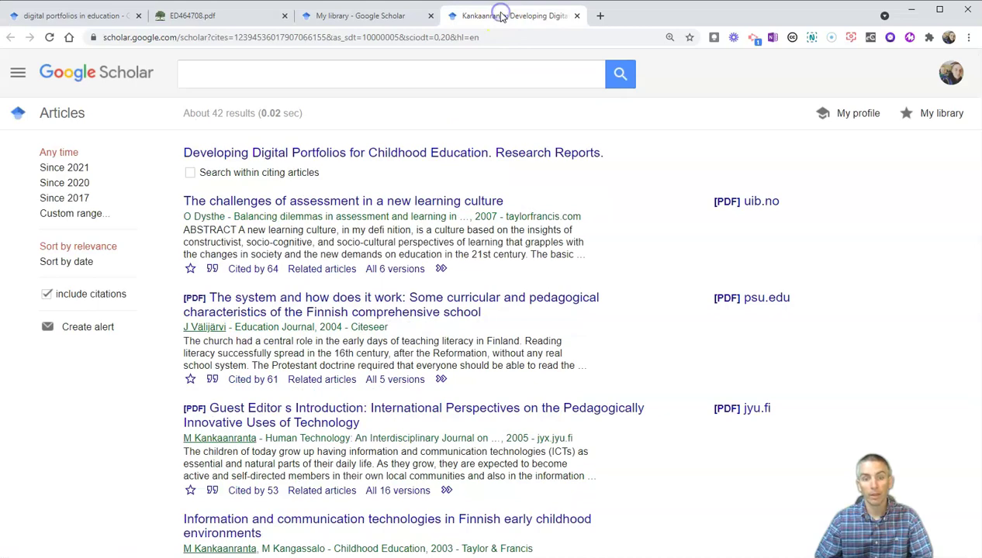
pyautogui.scroll(-5, 483, 226)
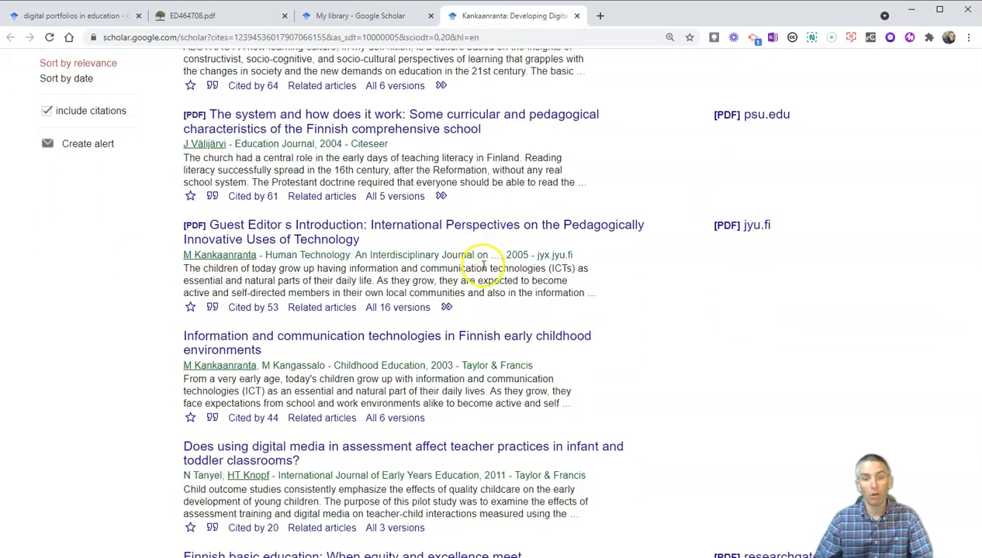
pyautogui.scroll(-3, 482, 265)
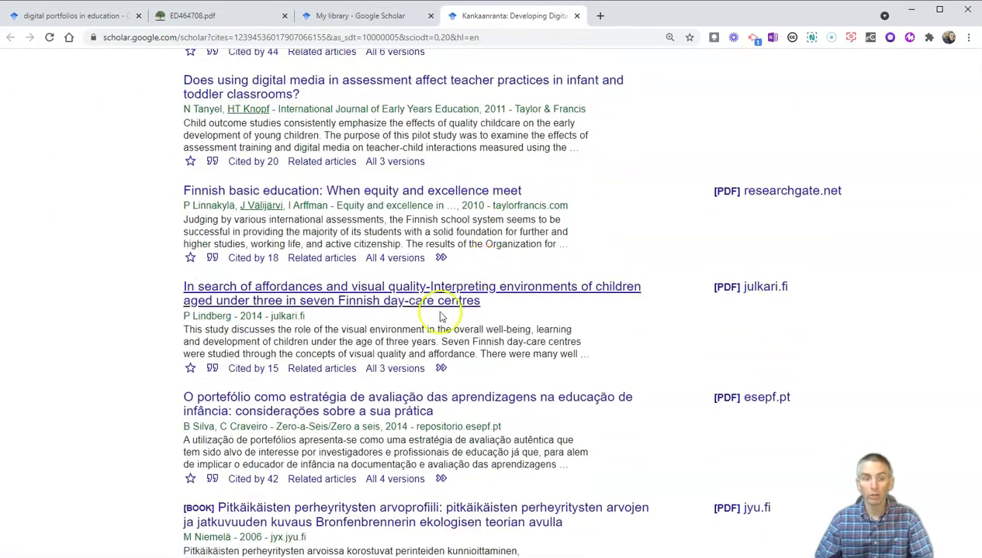
pyautogui.scroll(-3, 435, 325)
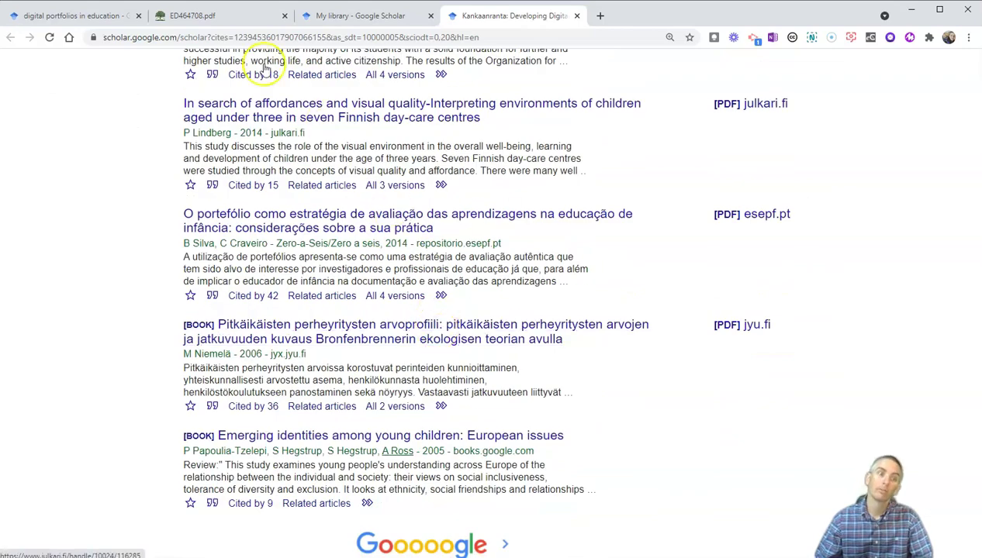
pyautogui.scroll(5, 425, 267)
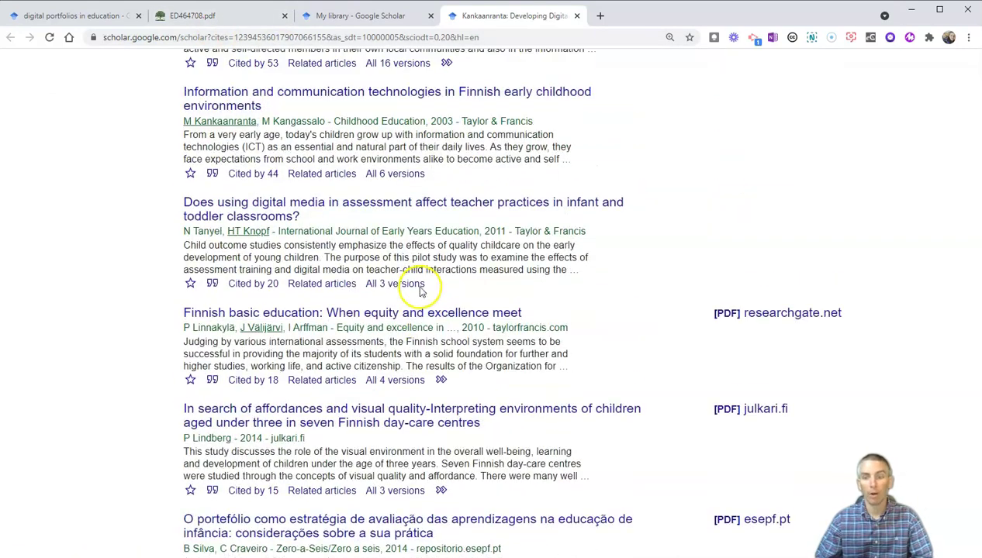
pyautogui.scroll(6, 421, 299)
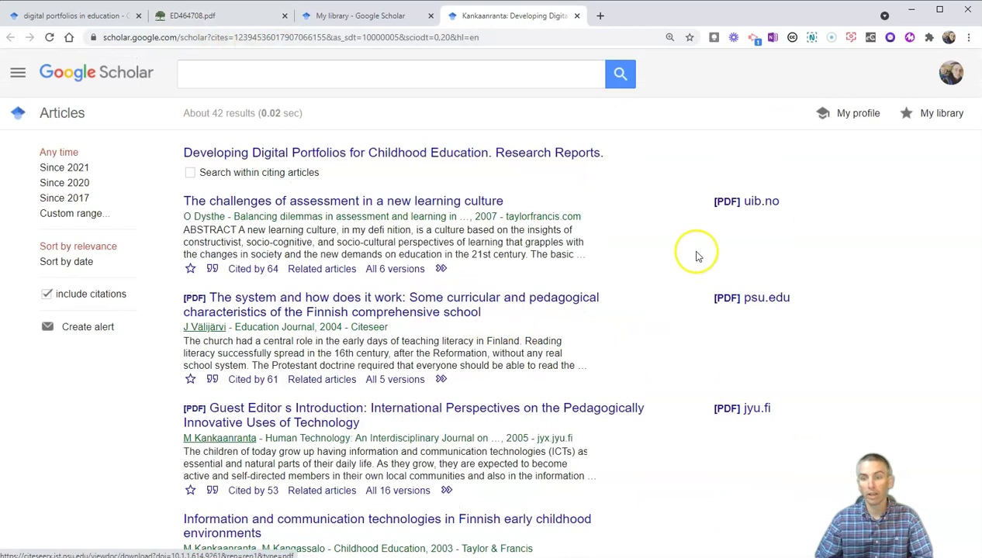
pyautogui.rightClick(734, 208)
pyautogui.click(748, 212)
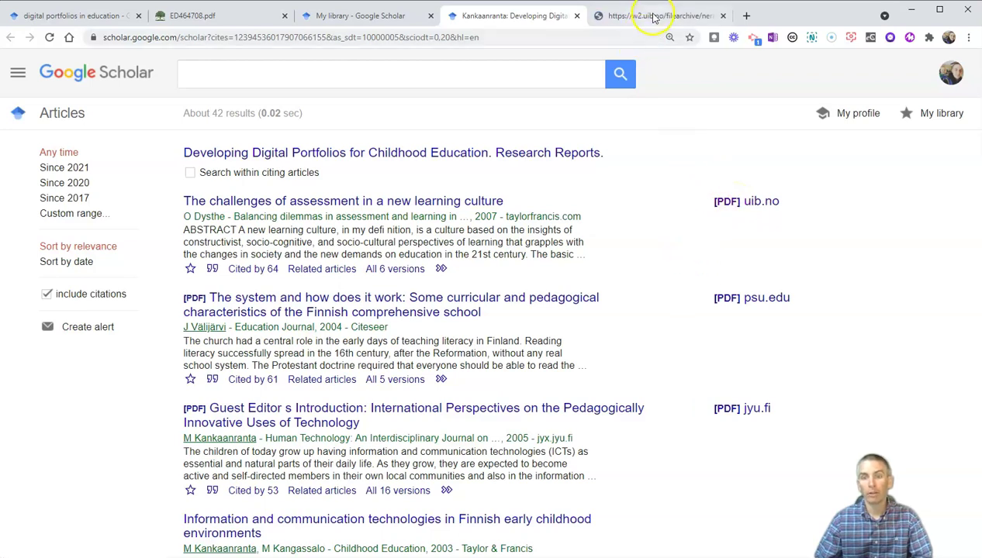
pyautogui.click(654, 16)
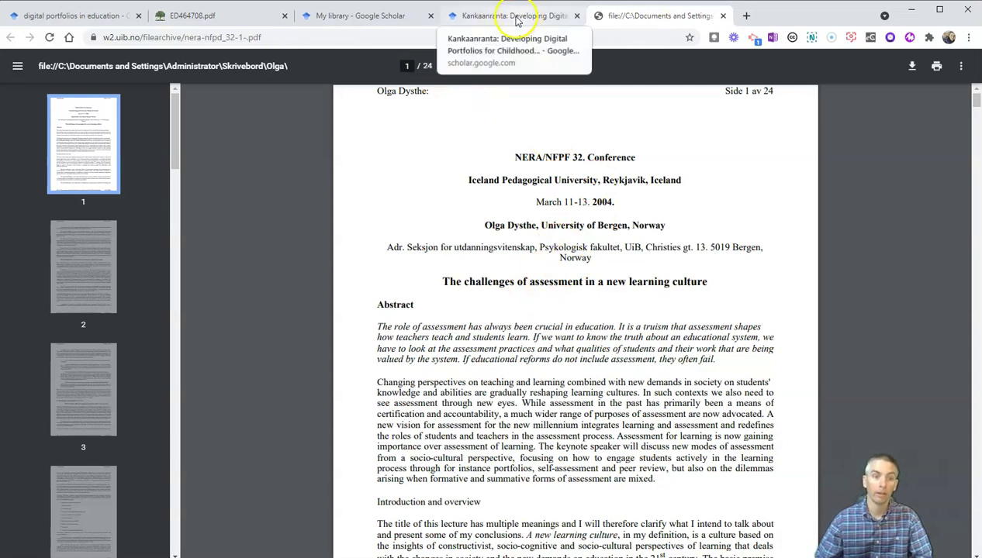
pyautogui.click(89, 15)
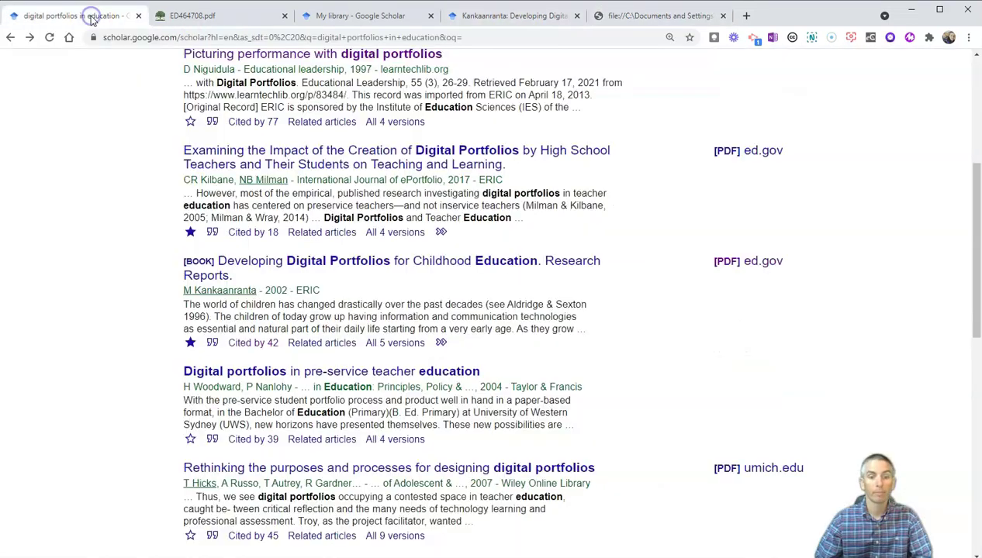
# Browse the book's roughly 101 related articles in a new tab, then return to the results
pyautogui.rightClick(314, 344)
pyautogui.click(320, 356)
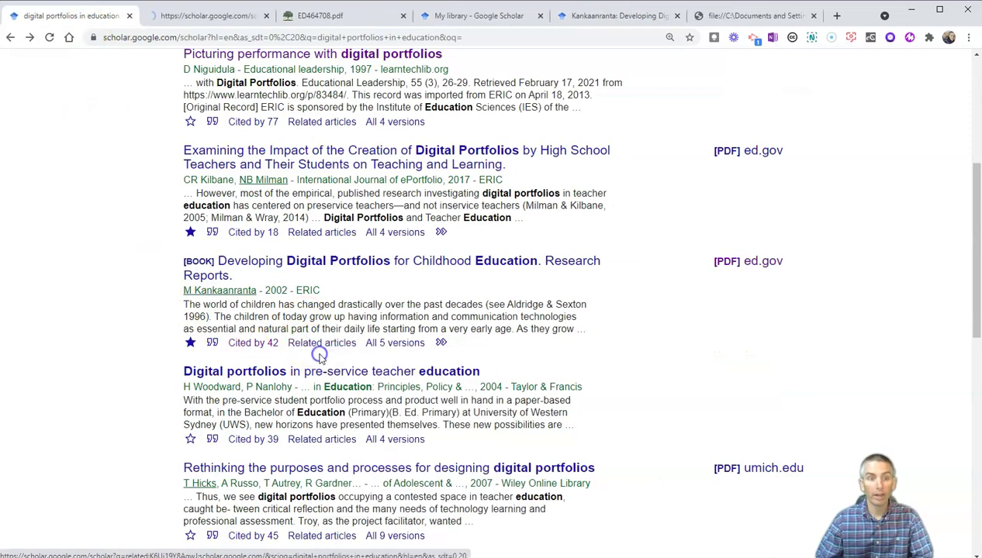
pyautogui.click(222, 15)
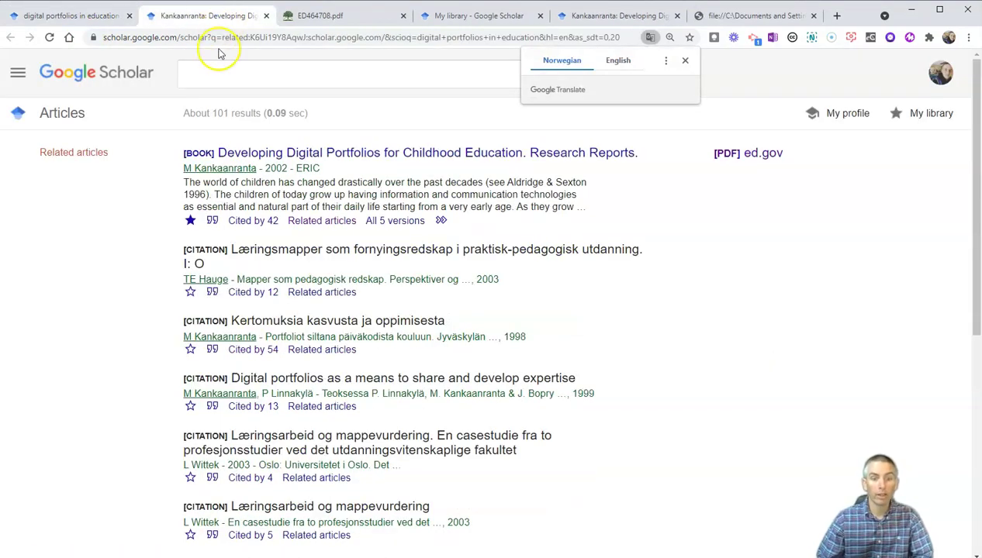
pyautogui.scroll(-4, 372, 287)
pyautogui.scroll(-3, 372, 293)
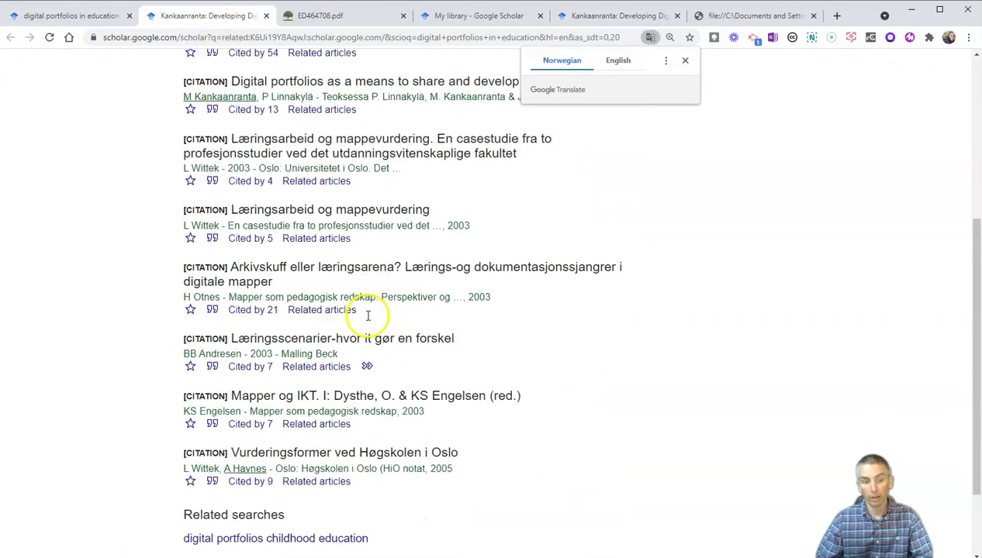
pyautogui.scroll(8, 352, 349)
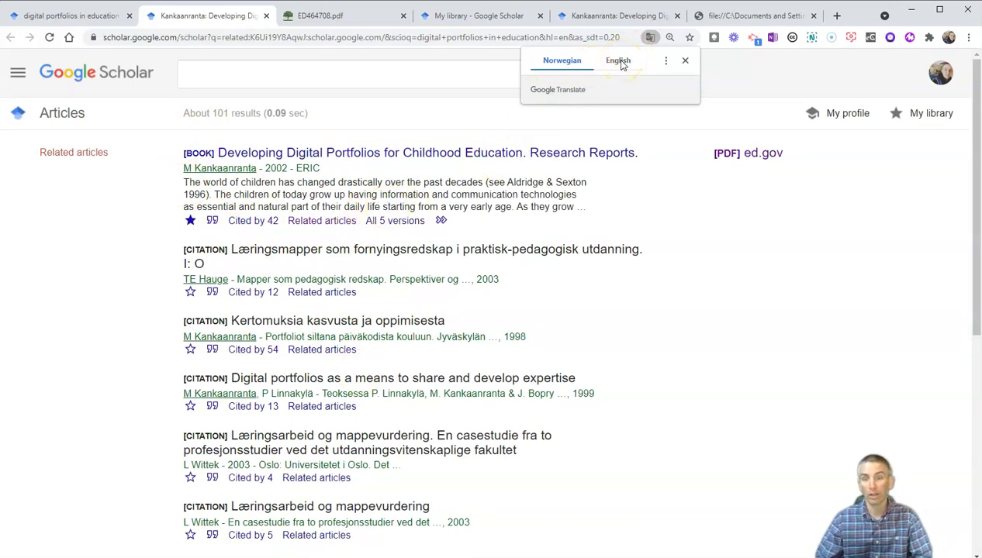
pyautogui.click(77, 18)
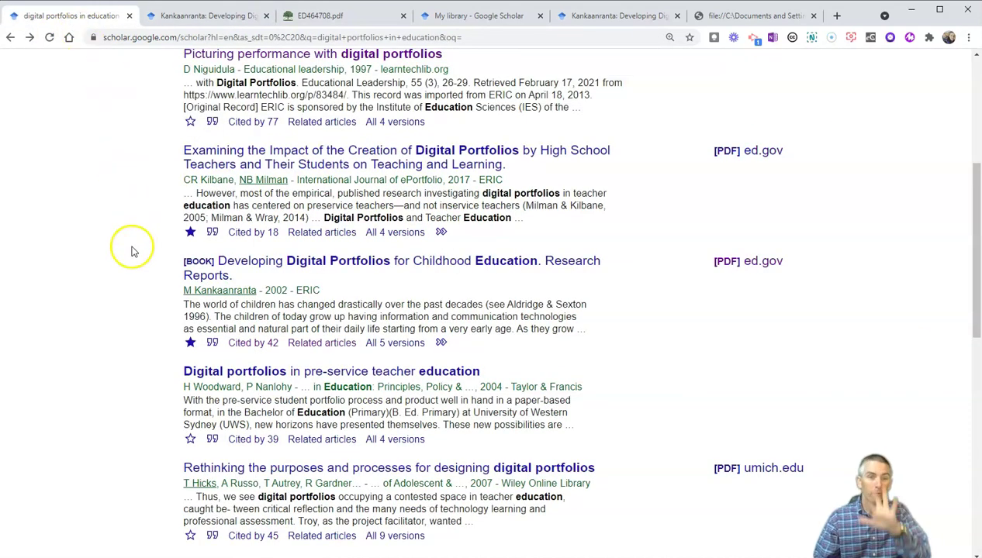
# Apply a custom 2010–2021 year range, narrowing results to about 25,500
pyautogui.scroll(4, 152, 265)
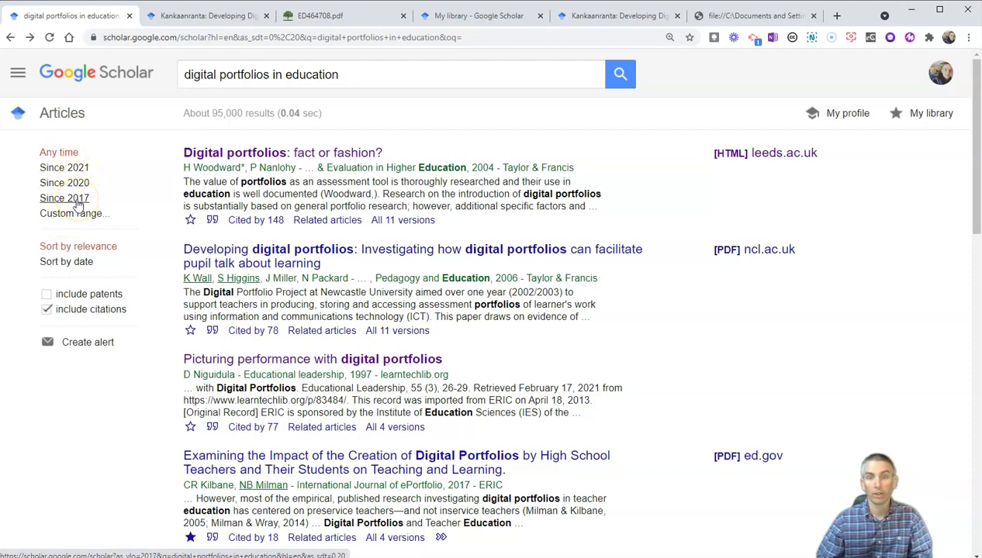
pyautogui.click(82, 213)
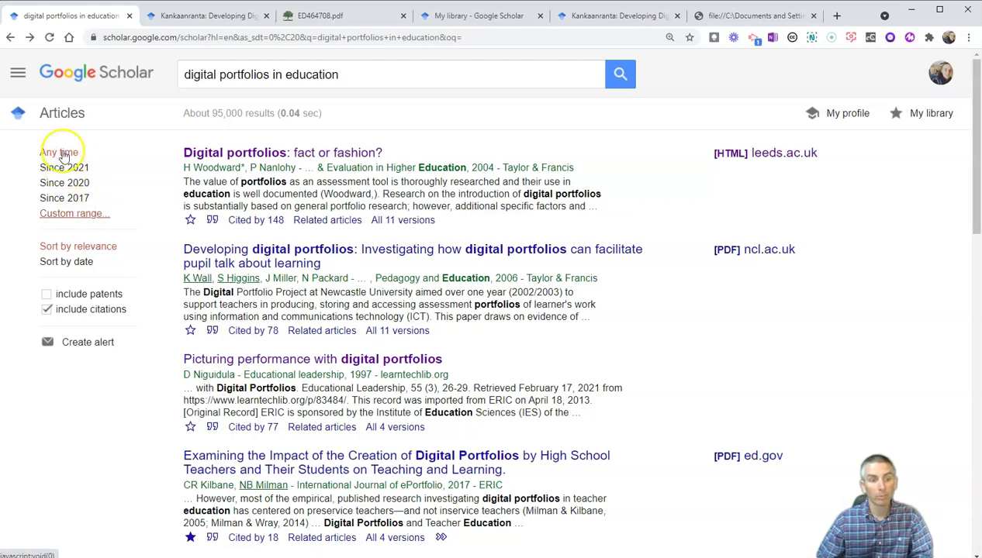
pyautogui.click(62, 235)
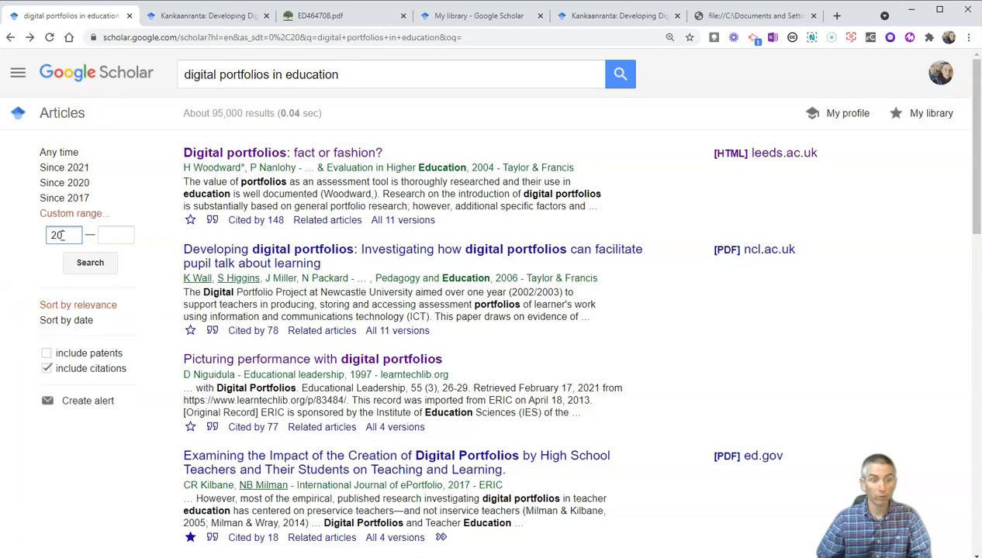
pyautogui.click(109, 237)
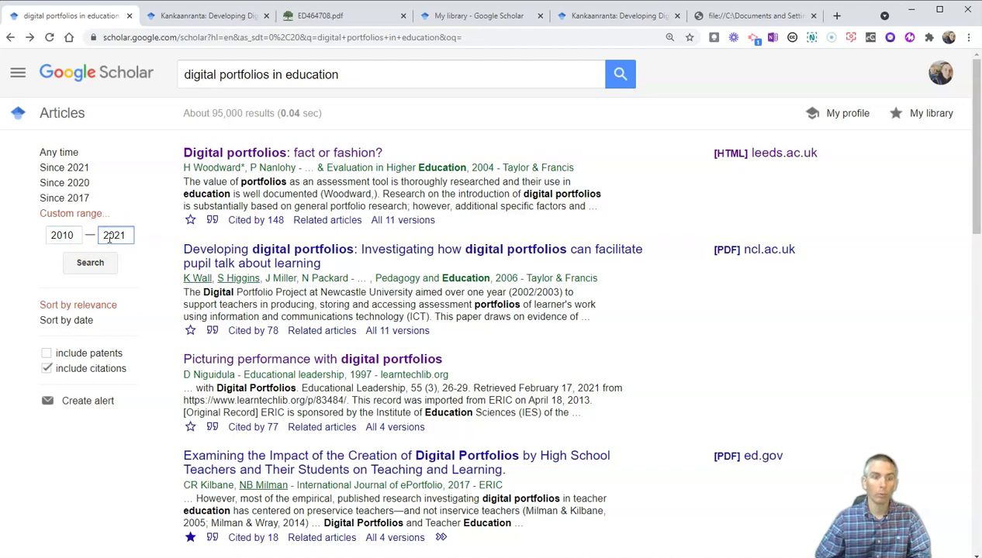
pyautogui.click(64, 238)
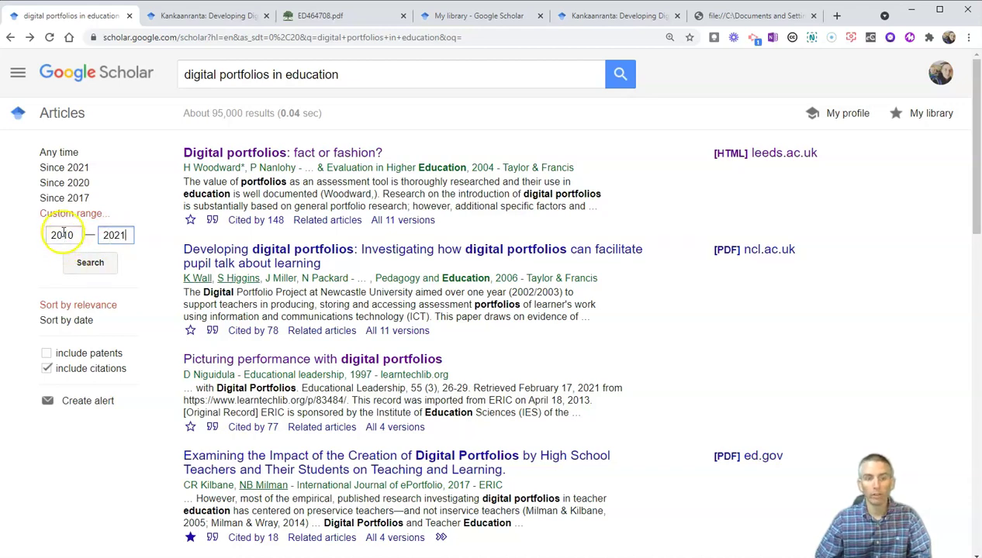
pyautogui.click(90, 263)
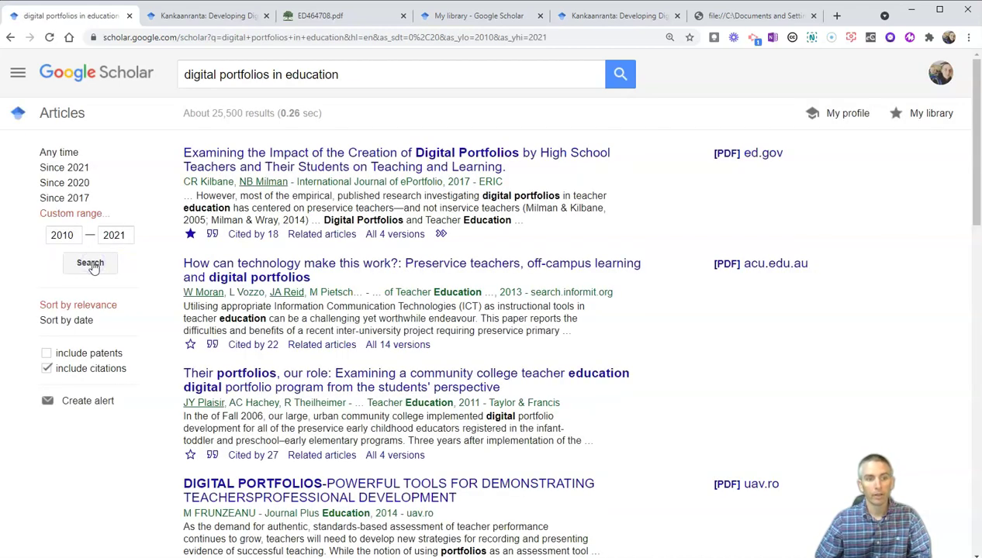